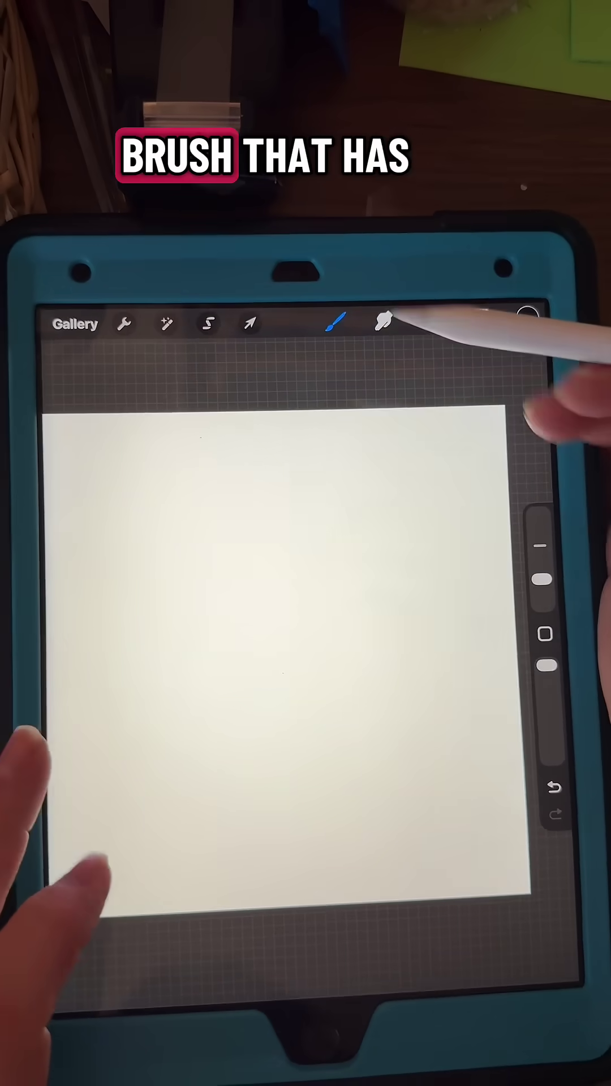
Draw a snapped circle and fill it with solid black.
mouse_move(219, 527)
left_mouse_down()
mouse_move(204, 645)
mouse_move(365, 552)
mouse_move(226, 519)
left_mouse_up()
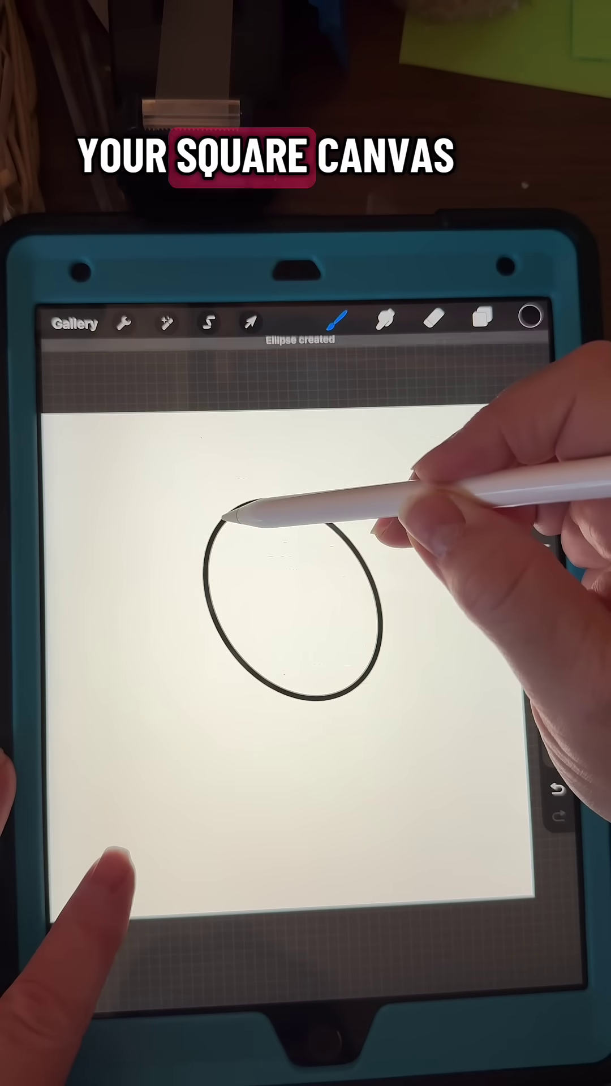
left_click(111, 883)
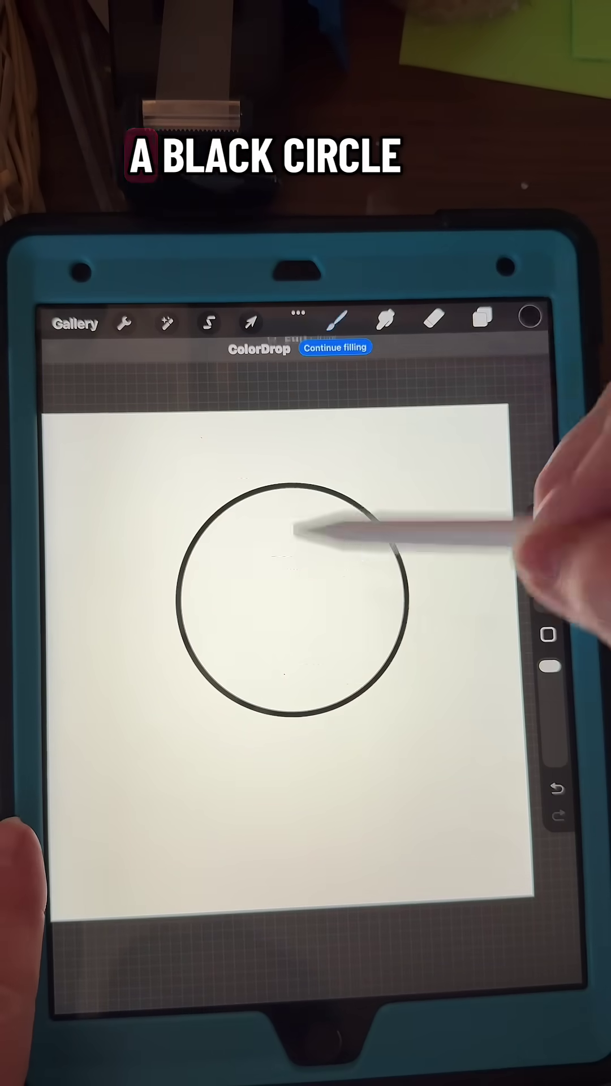
left_click(301, 561)
Centre the circle with Transform snapping and copy the entire canvas.
left_click(250, 321)
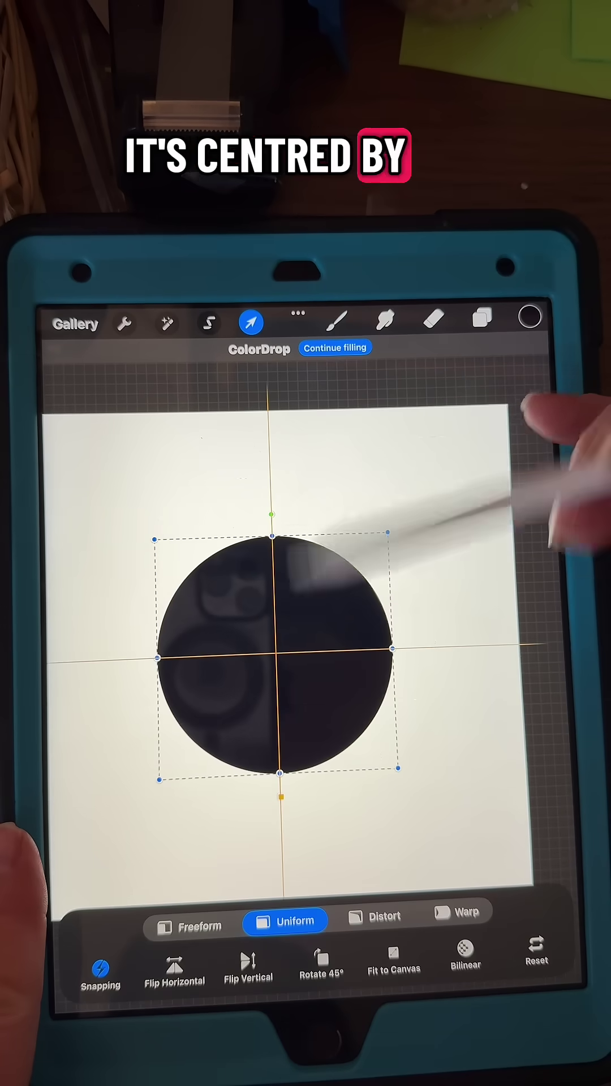
left_click(338, 320)
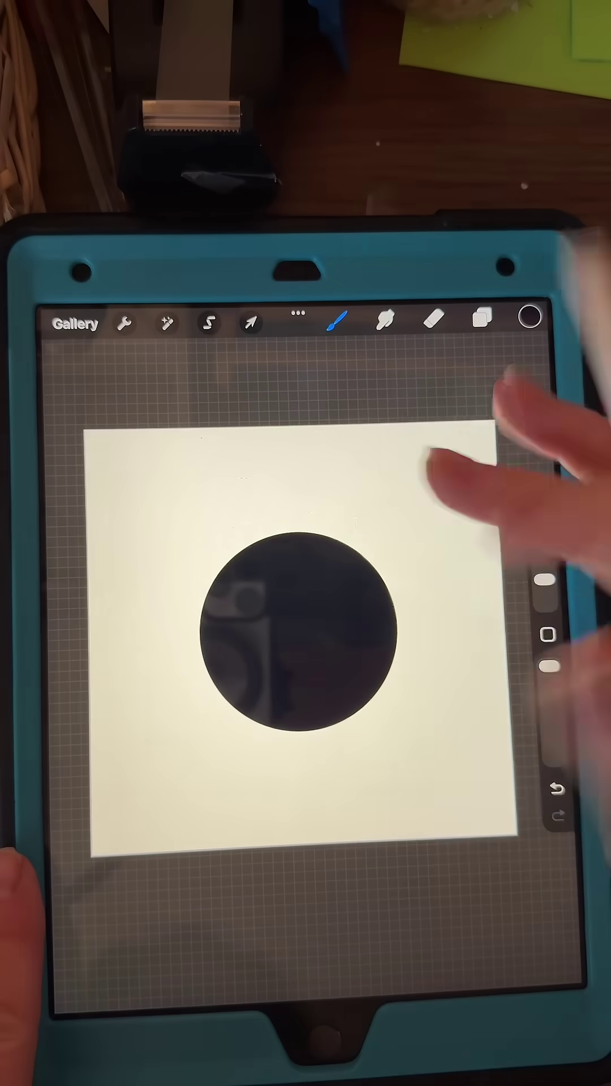
left_click(250, 321)
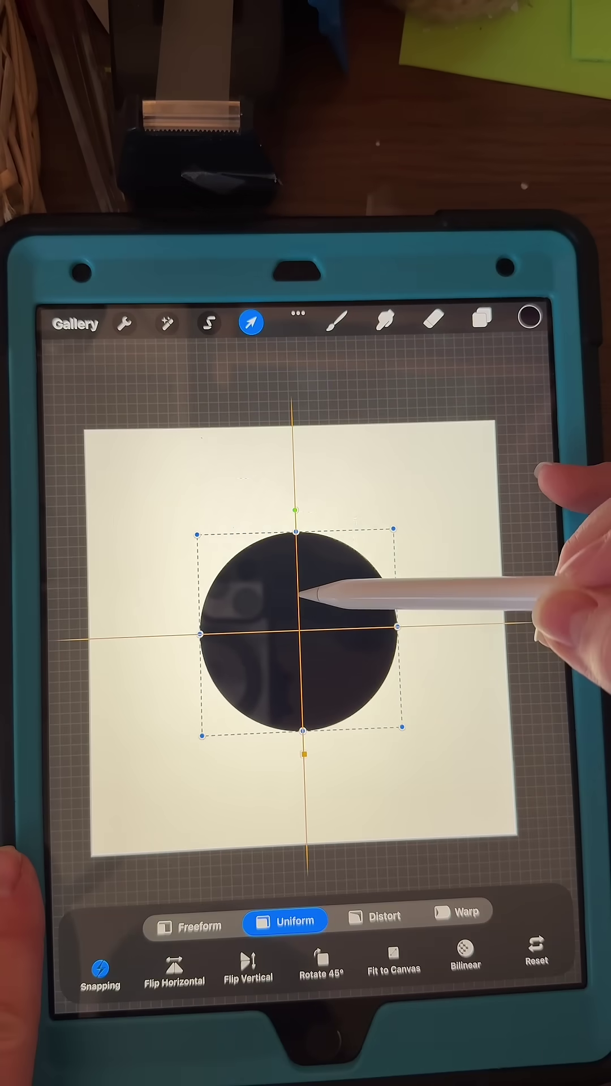
left_click(337, 320)
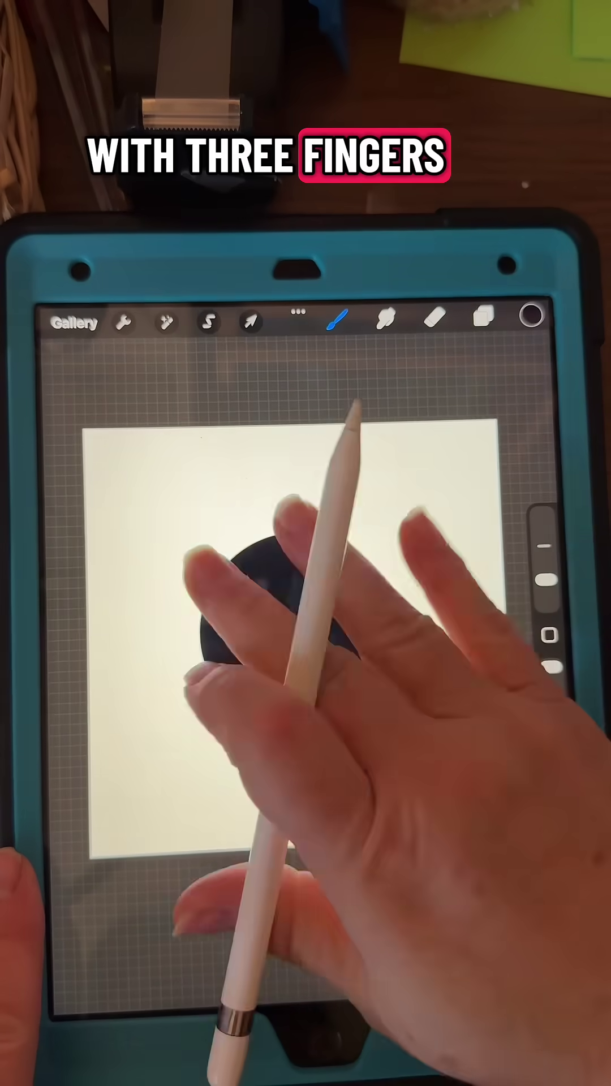
left_click_drag(306, 526, 305, 696)
left_click(271, 683)
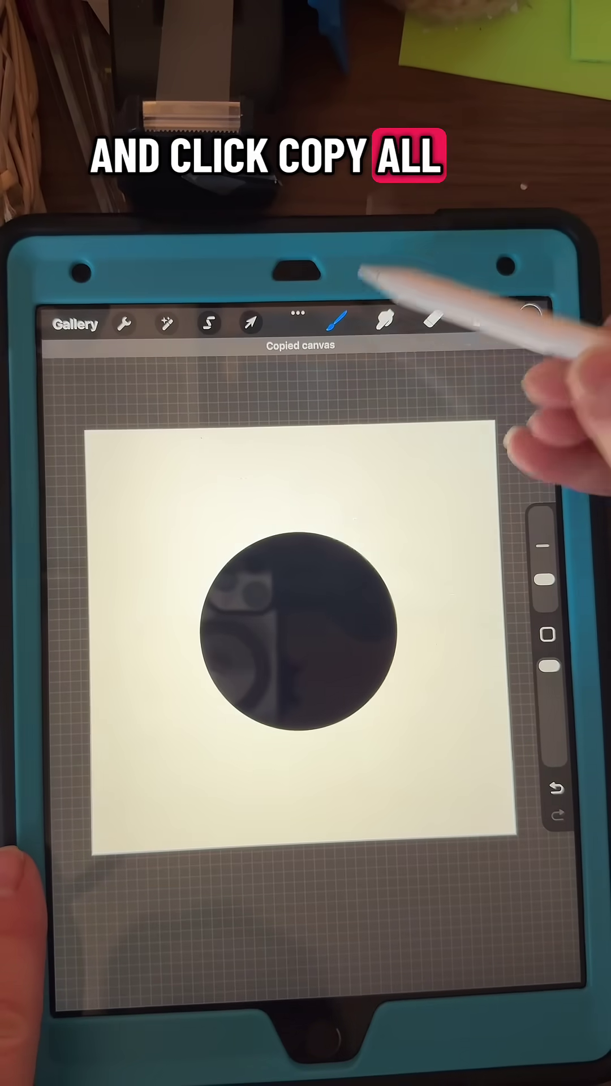
Create a new brush in the In the works set with 5% stroke spacing.
left_click(336, 320)
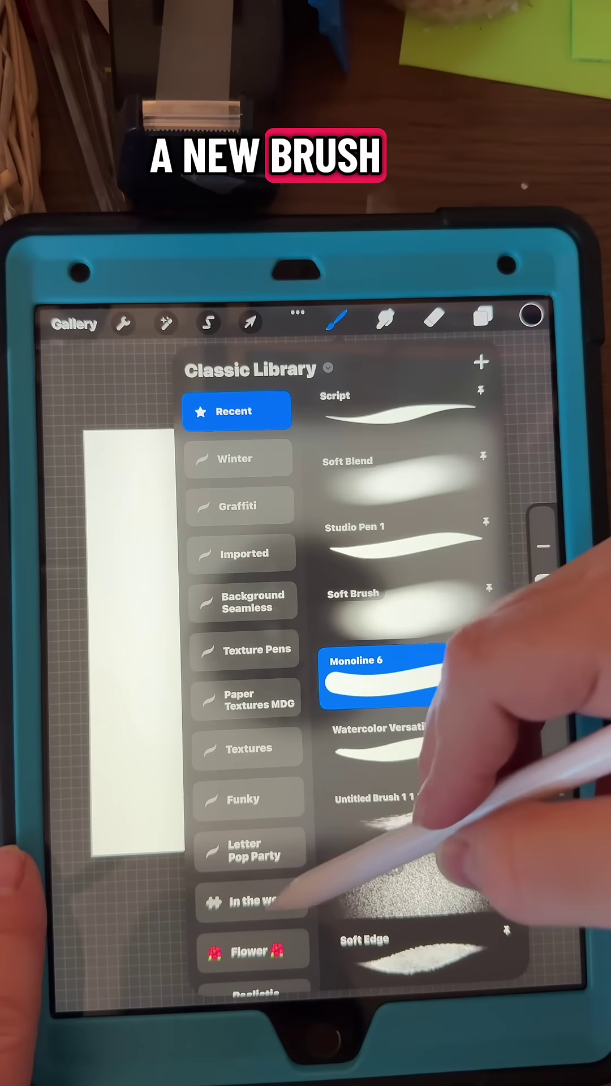
left_click(254, 899)
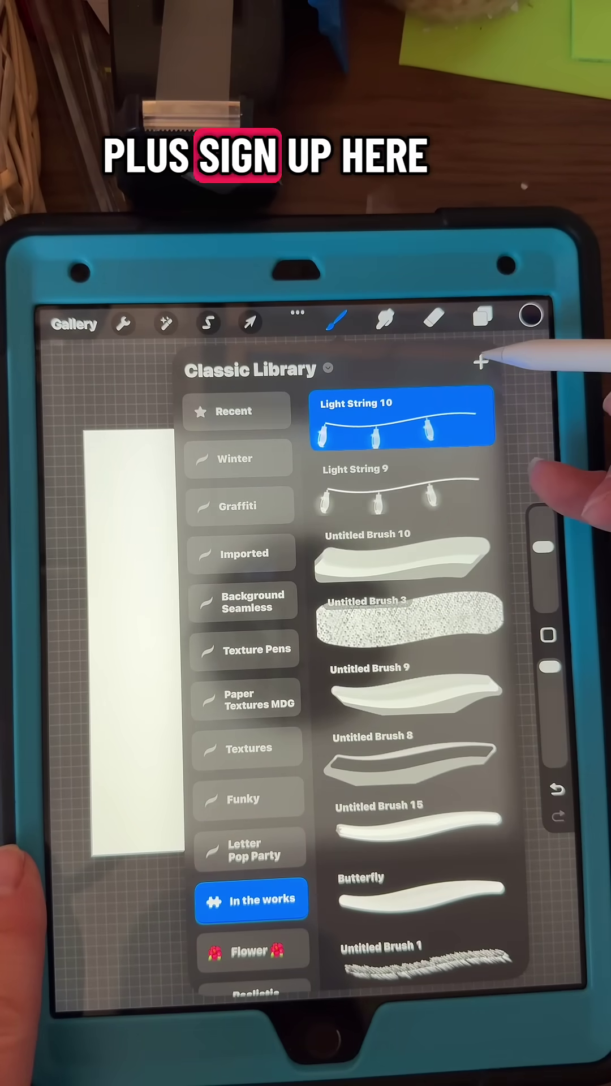
left_click(481, 364)
left_click(390, 398)
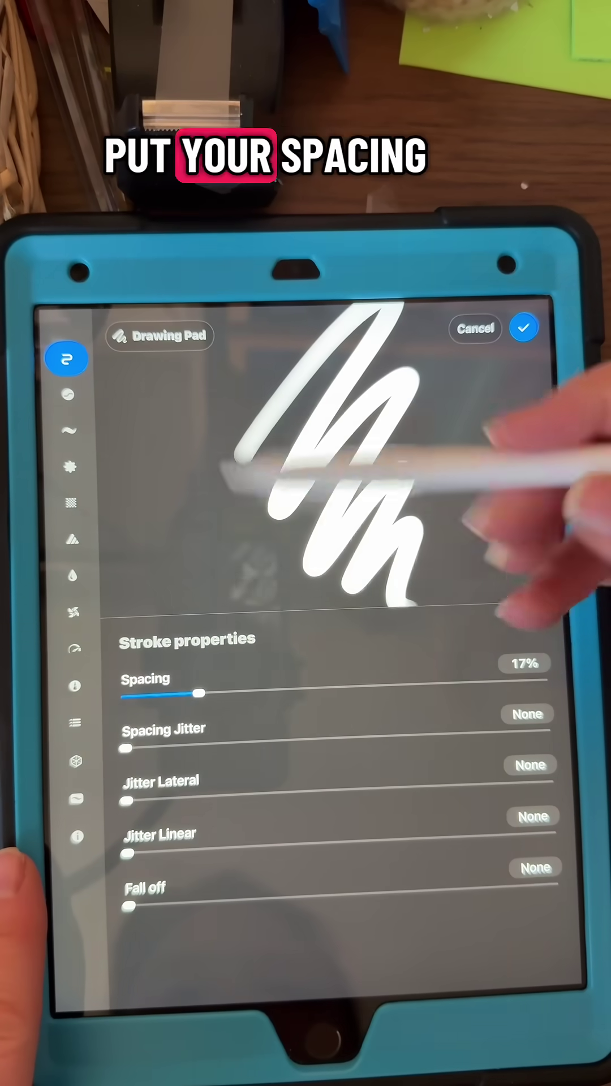
left_click(521, 664)
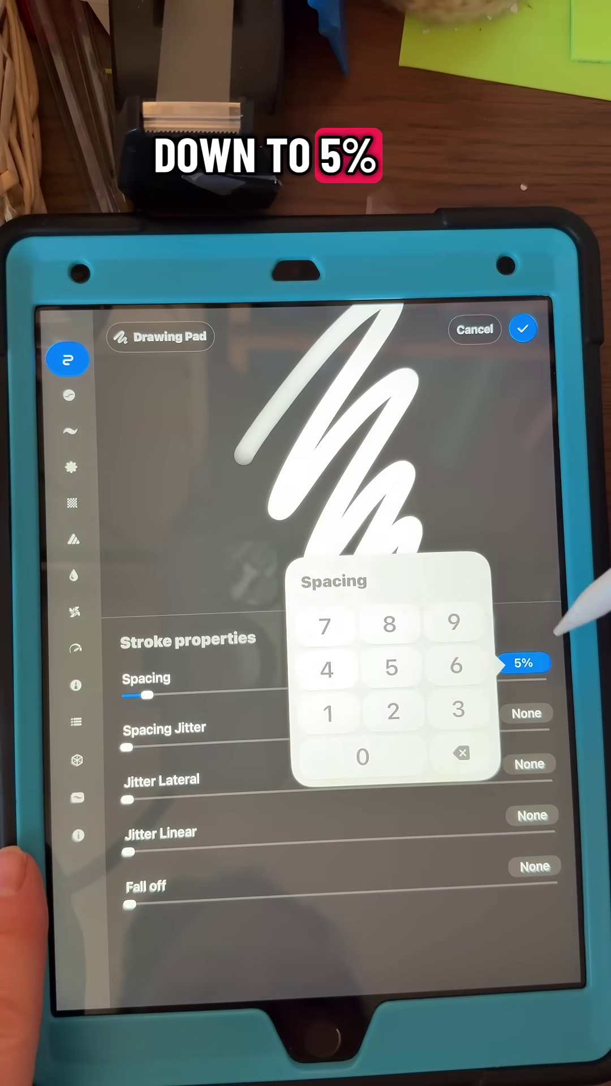
left_click(555, 628)
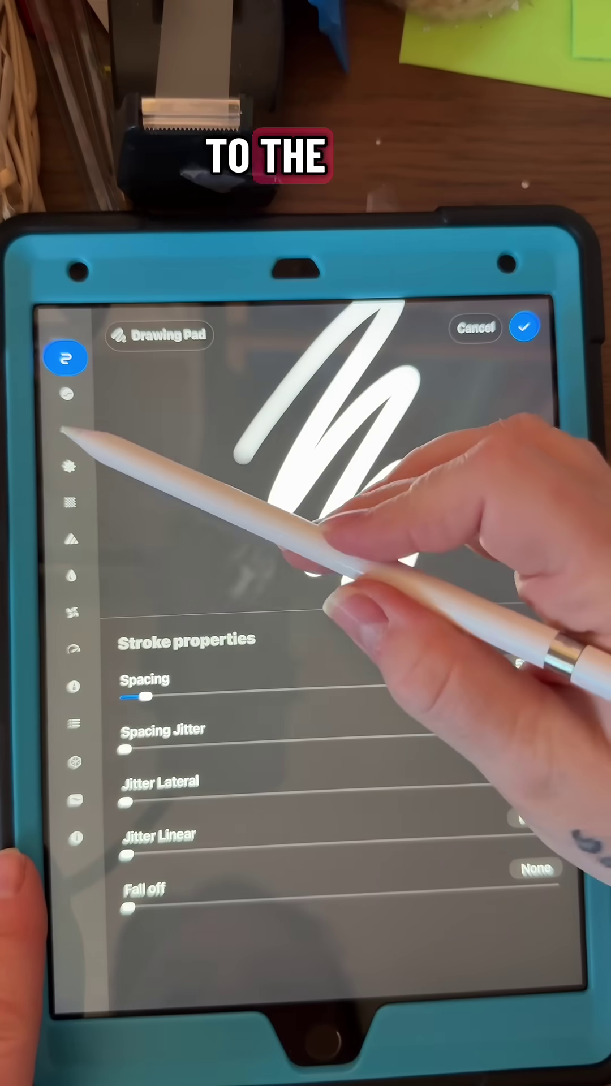
Paste the copied circle as the brush shape, inverted to white.
left_click(70, 466)
left_click(533, 628)
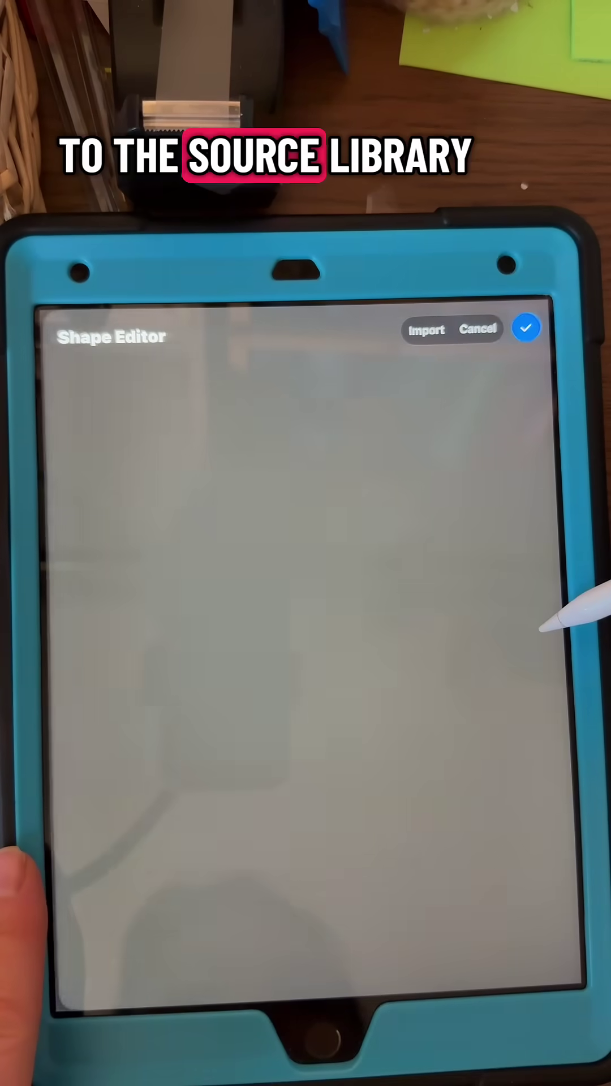
left_click(425, 331)
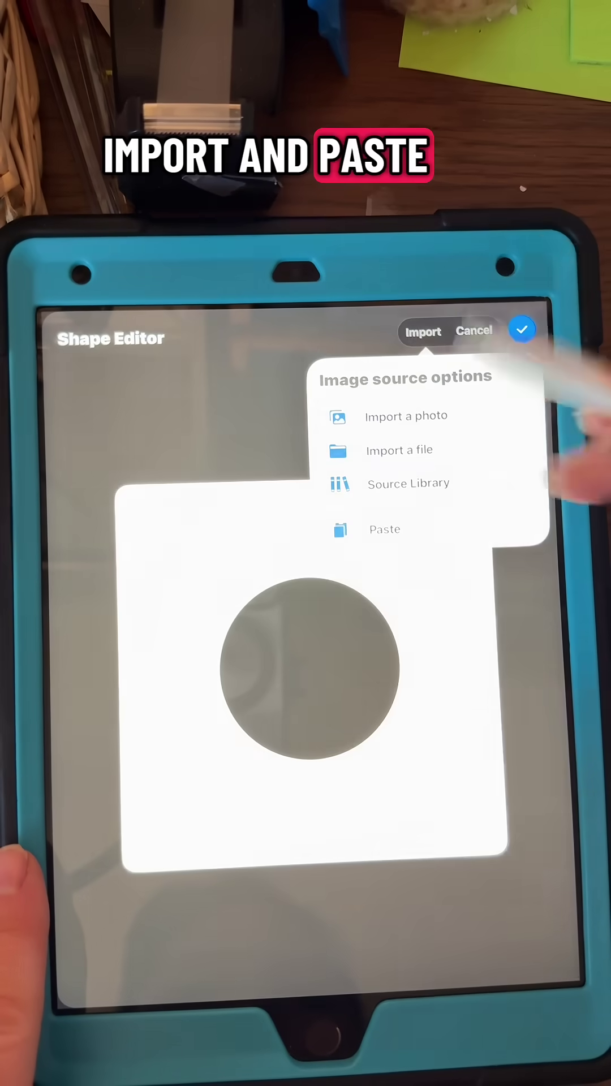
left_click(384, 529)
double_click(339, 645)
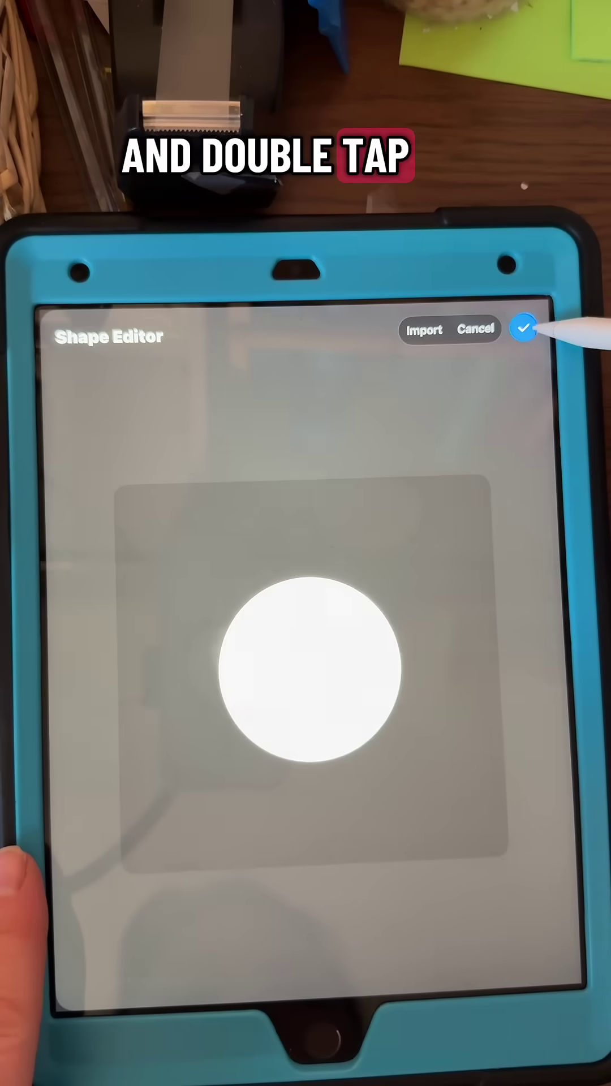
left_click(524, 327)
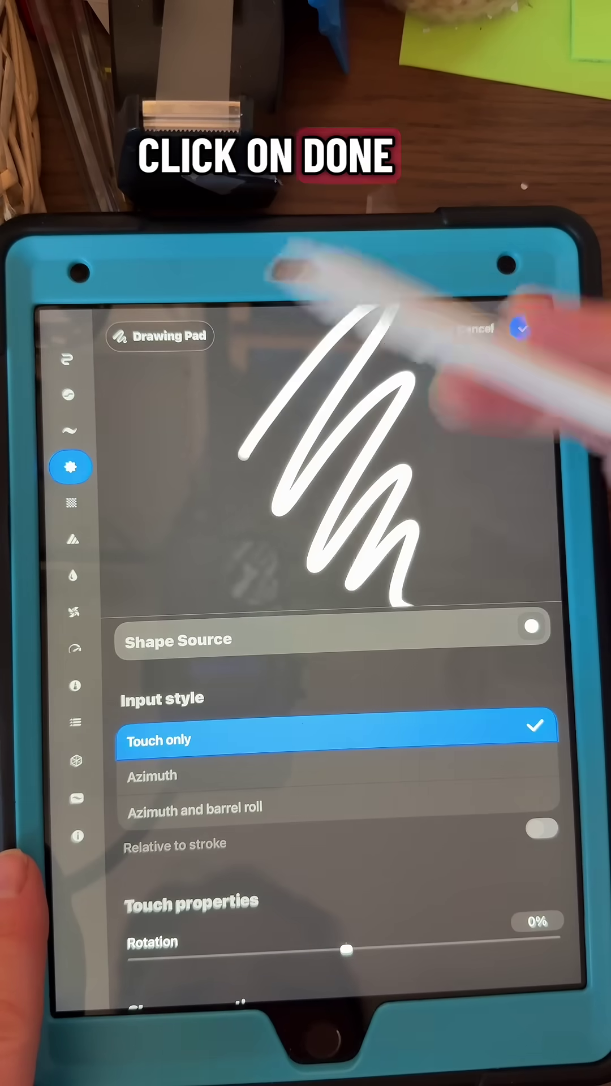
Set the brush rendering mode to Intense Blending.
left_click(72, 539)
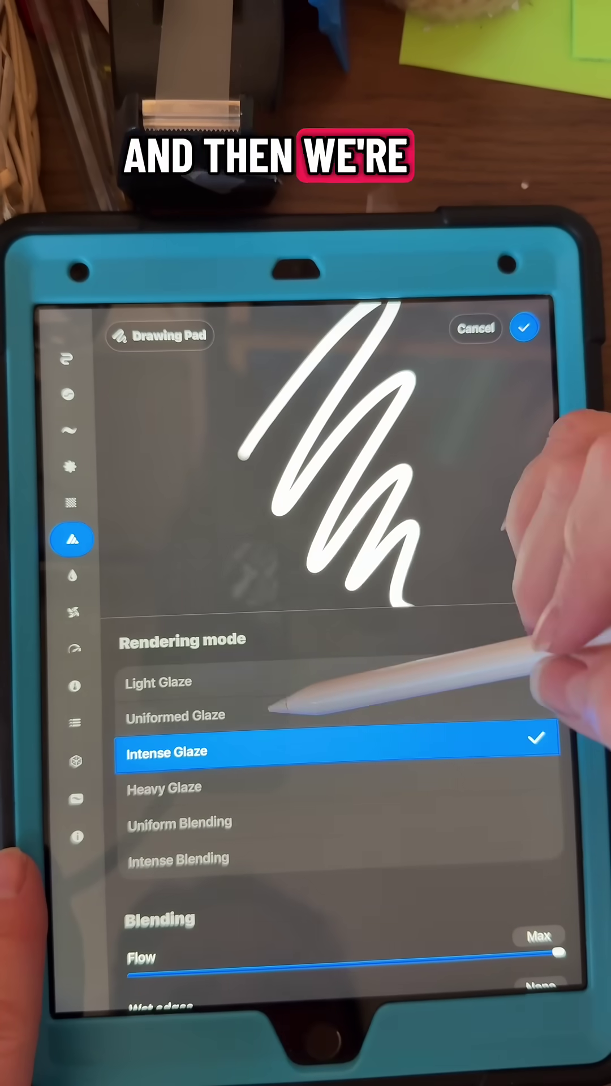
left_click(225, 853)
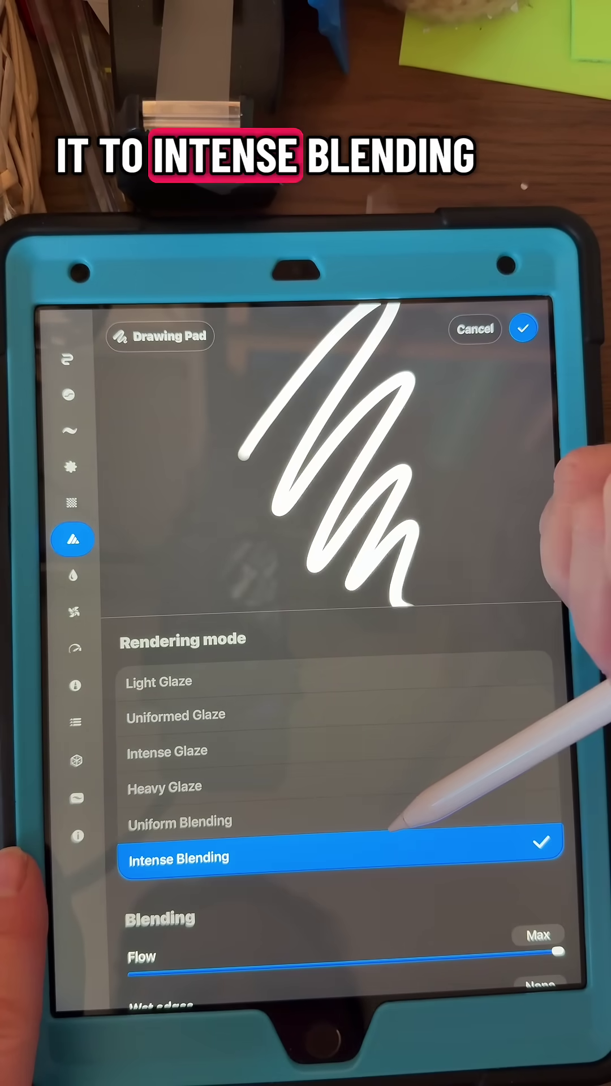
left_click(73, 612)
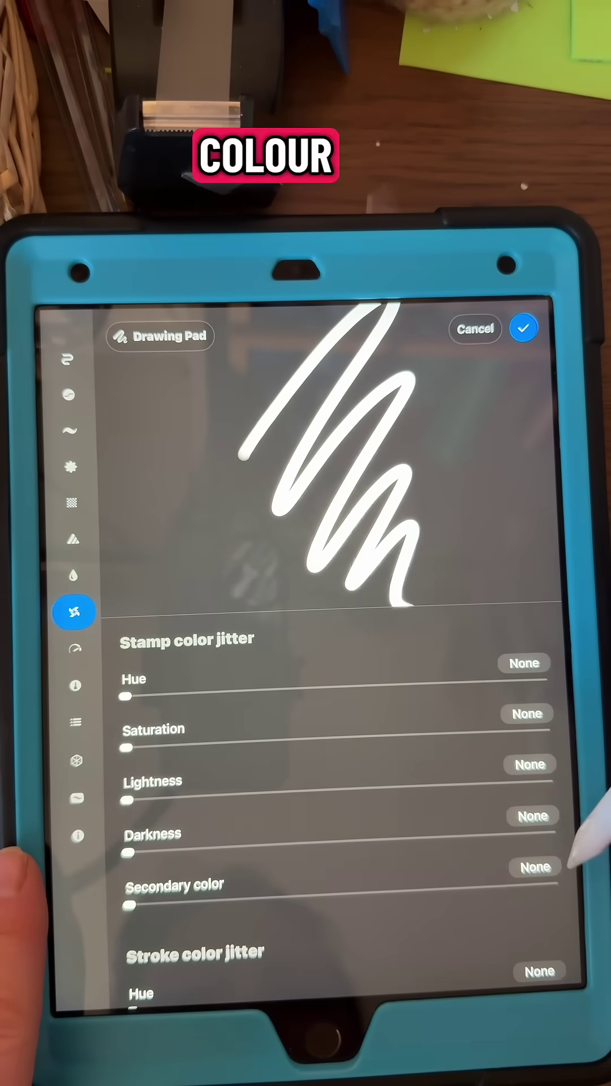
scroll(586, 806, "down", 4)
scroll(509, 764, "down", 3)
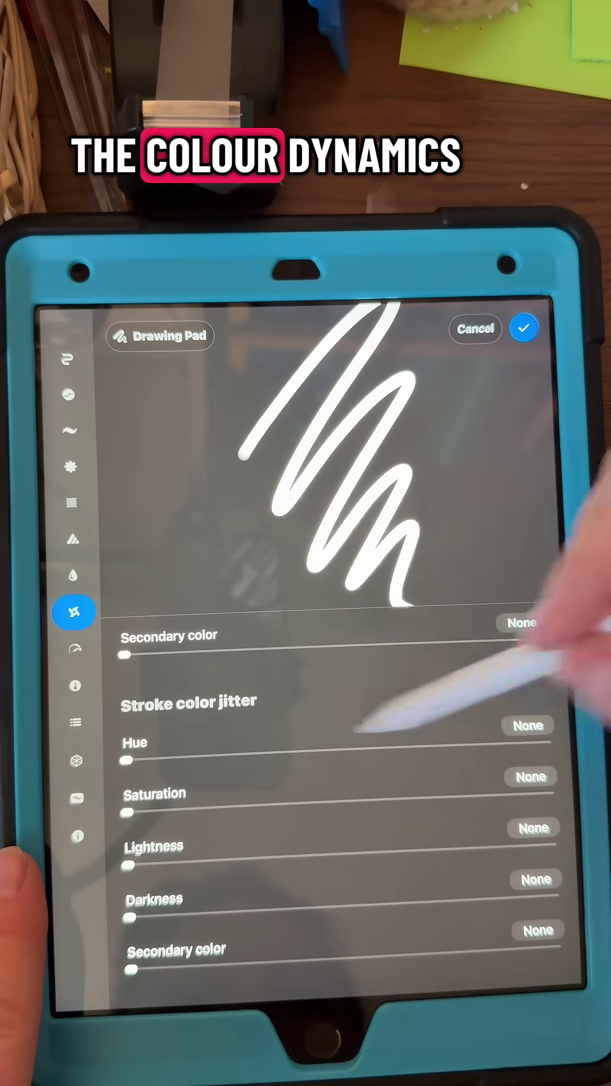
Raise the secondary colour jitter and colour pressure brightness to maximum.
left_click_drag(129, 934, 556, 889)
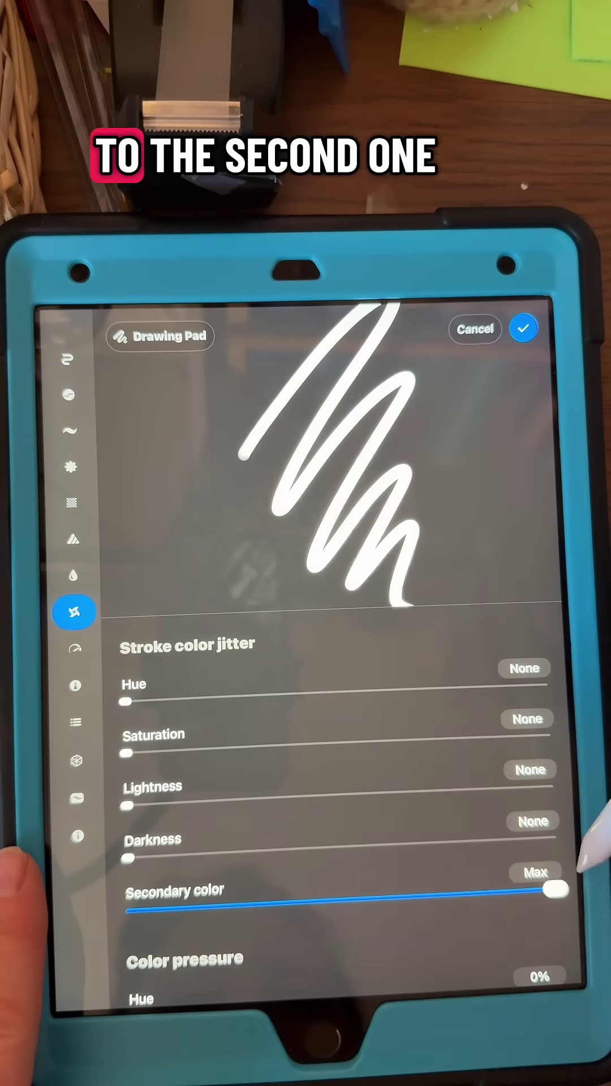
scroll(552, 806, "down", 5)
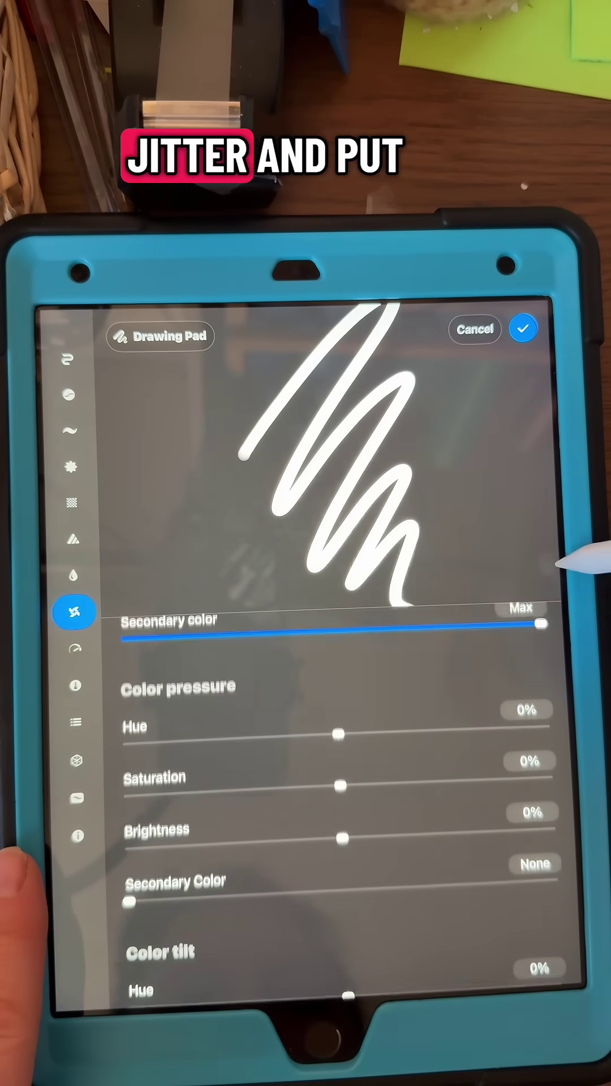
left_click(382, 475)
scroll(466, 721, "down", 1)
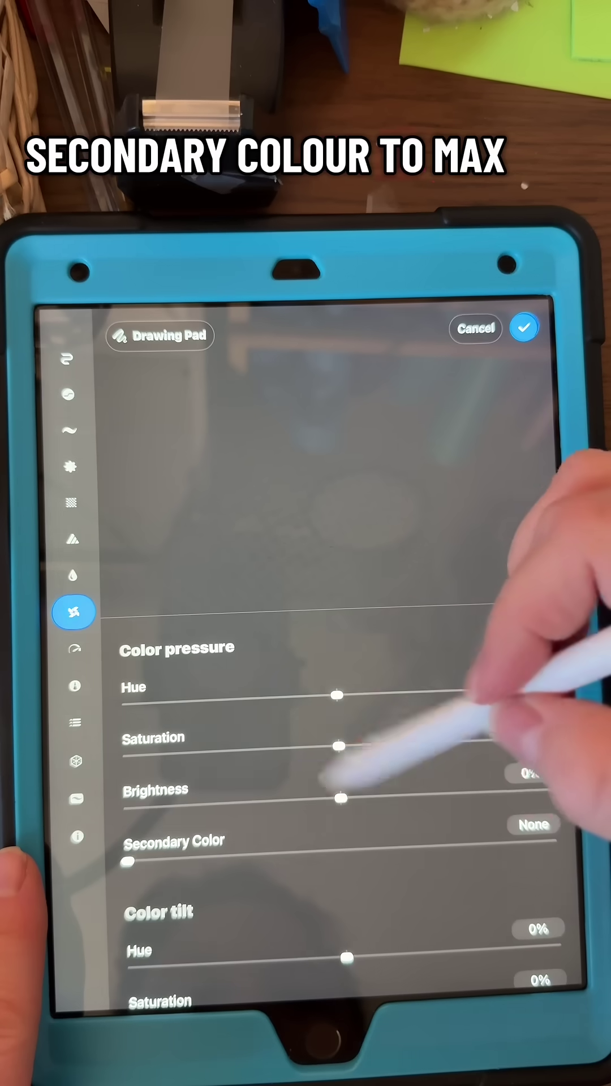
left_click_drag(342, 798, 552, 792)
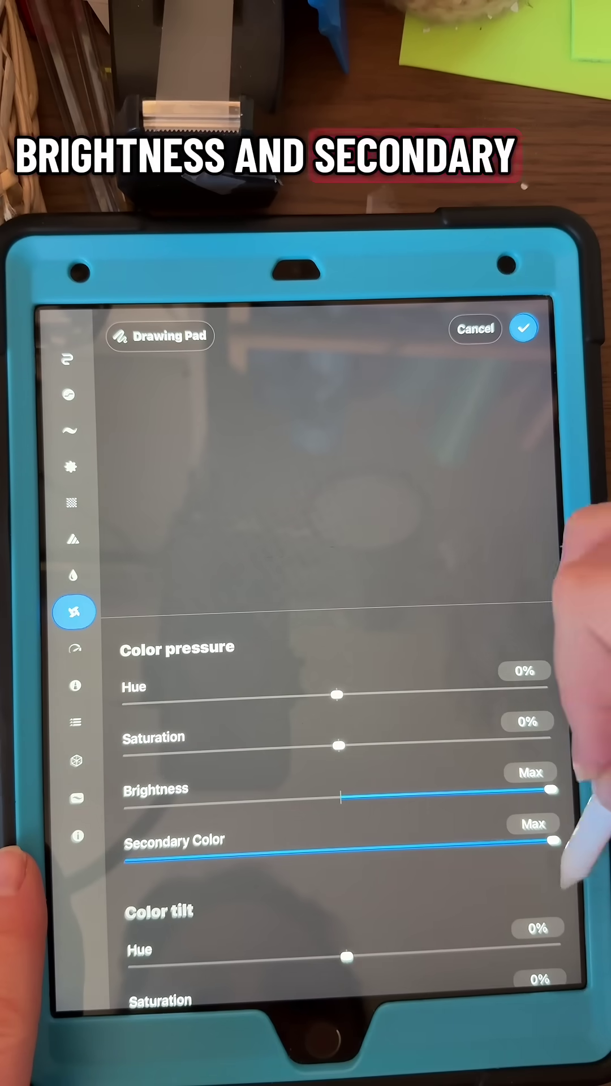
scroll(509, 806, "down", 4)
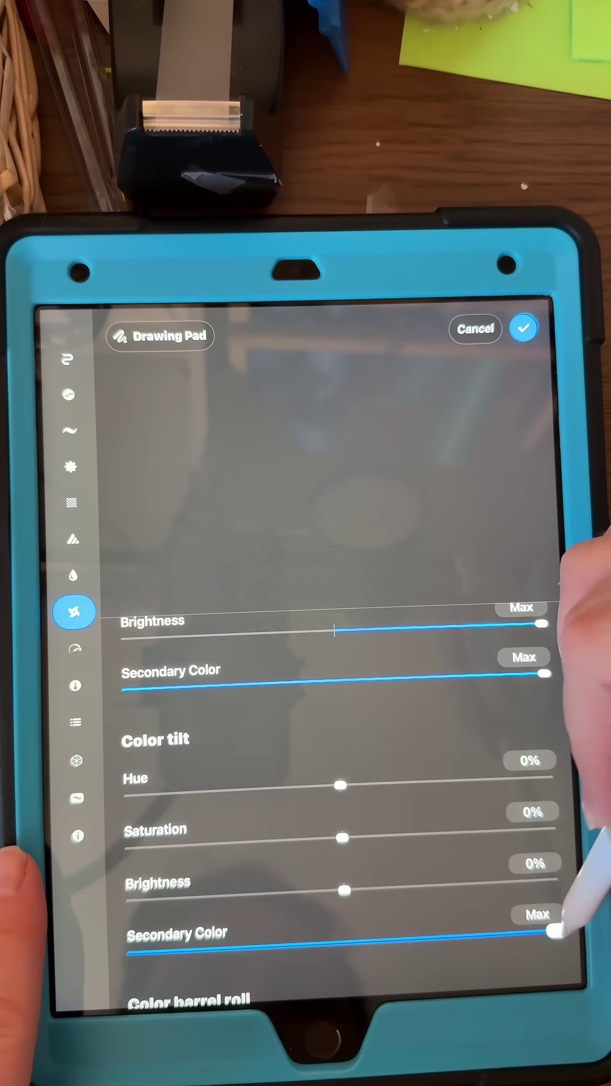
scroll(468, 806, "down", 5)
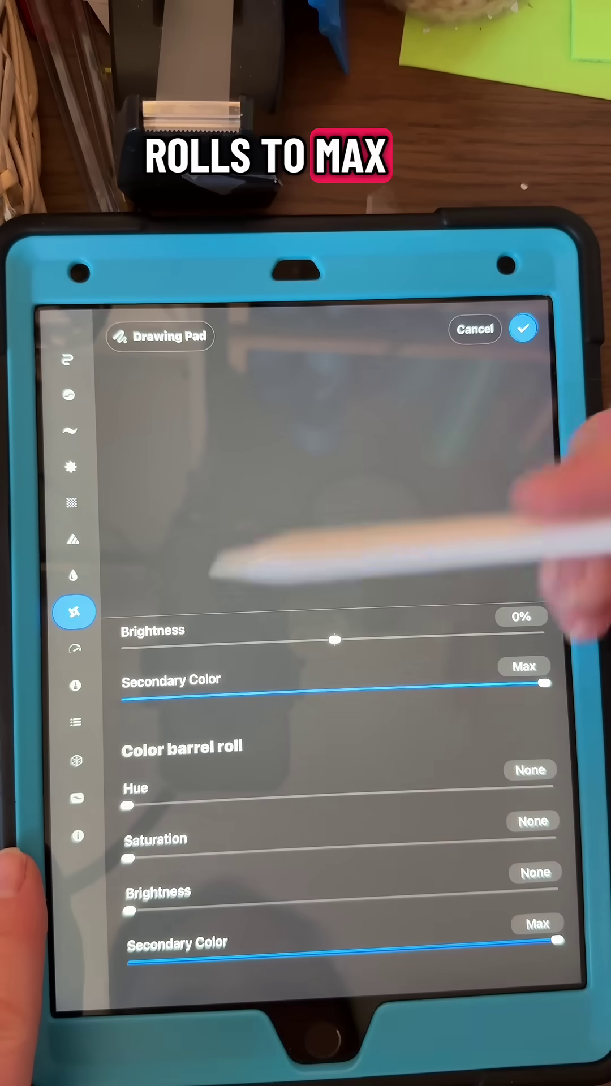
Set speed-based brush size to maximum.
left_click(75, 648)
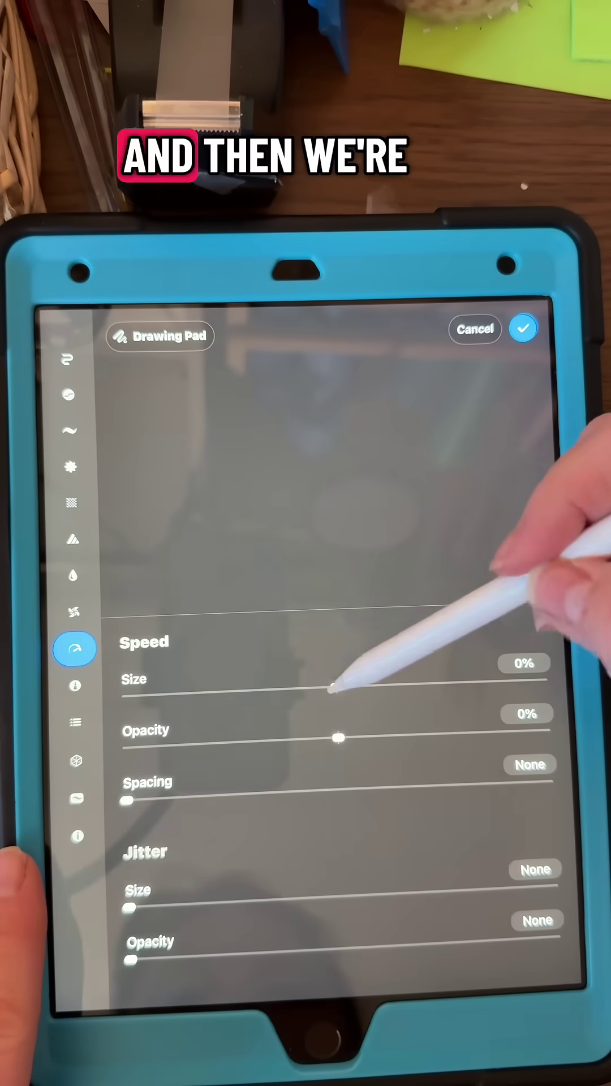
left_click_drag(336, 688, 543, 682)
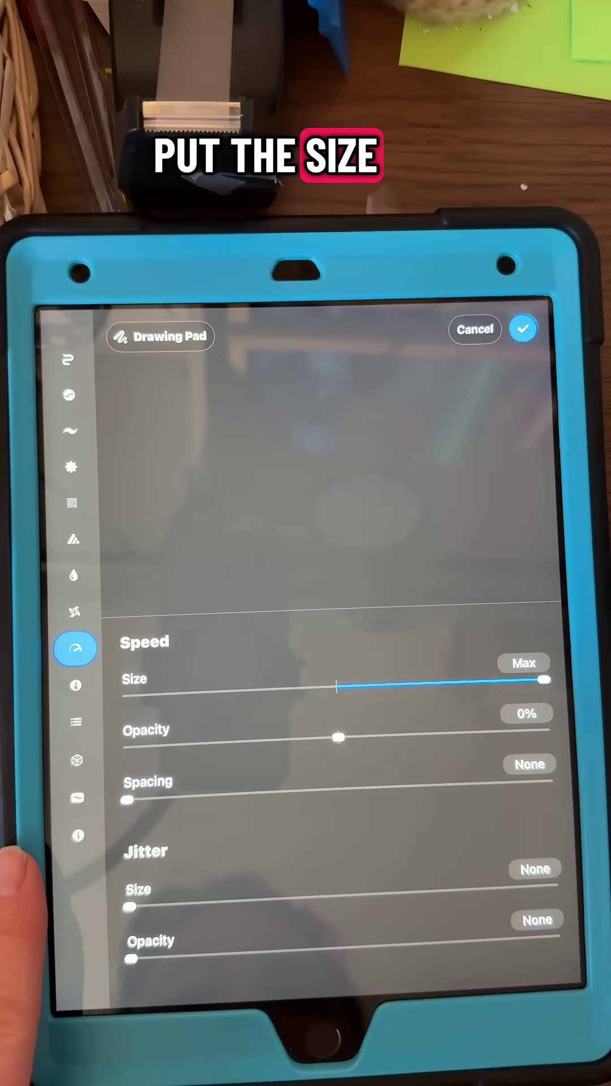
left_click(75, 685)
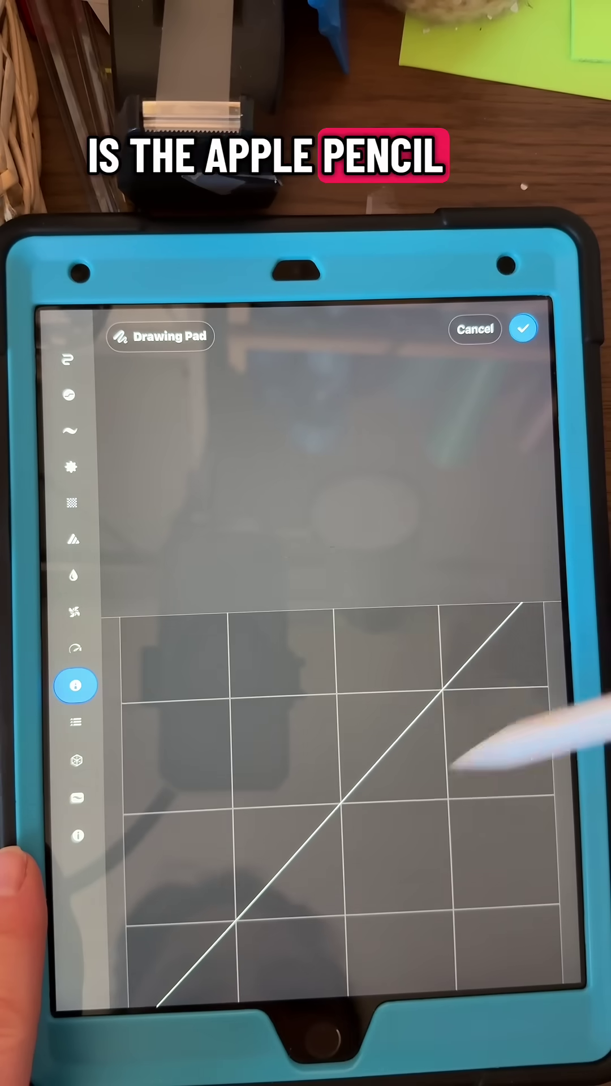
scroll(381, 806, "down", 2)
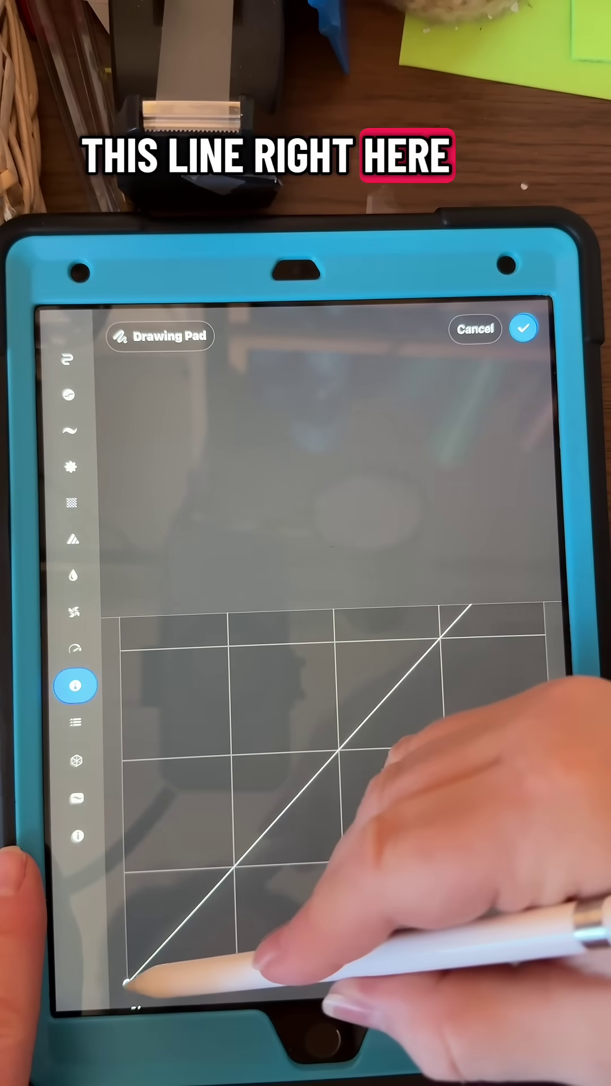
Drag the pressure curve flat along the top and save the brush.
left_click_drag(129, 980, 124, 624)
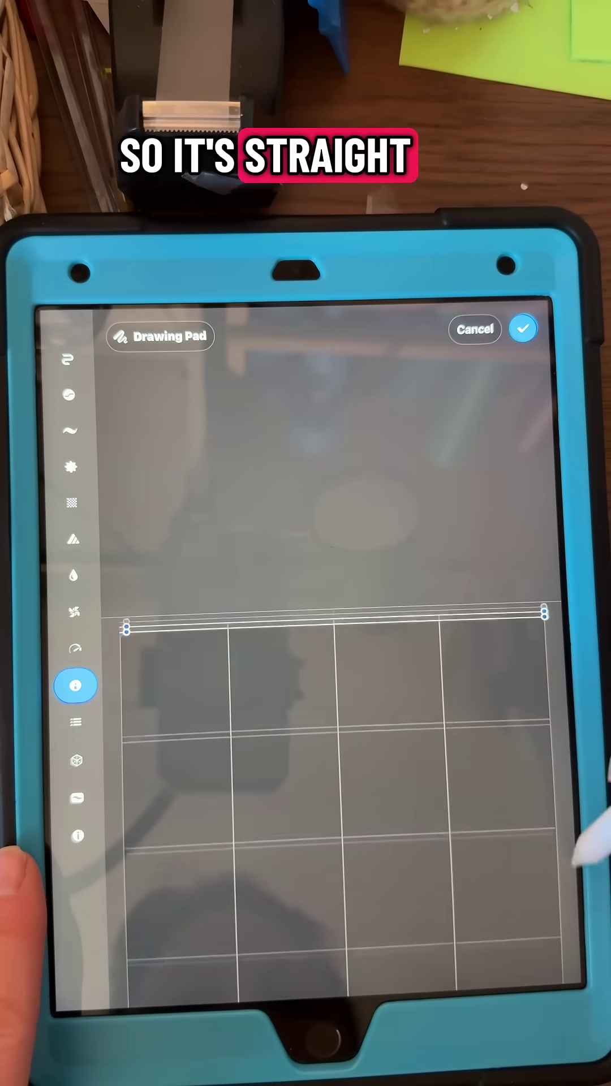
scroll(339, 807, "up", 1)
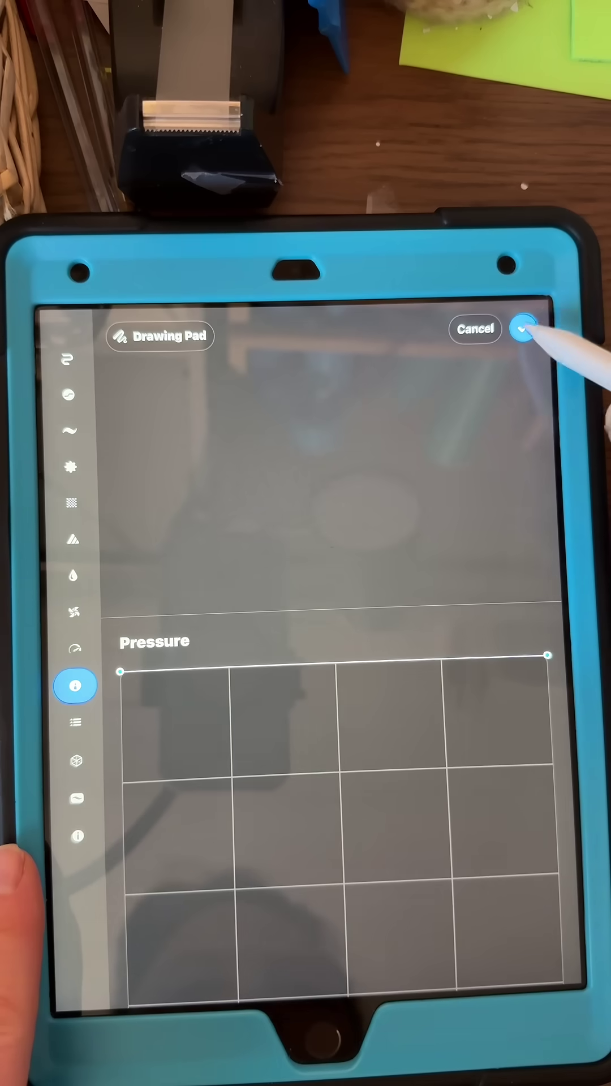
left_click(524, 329)
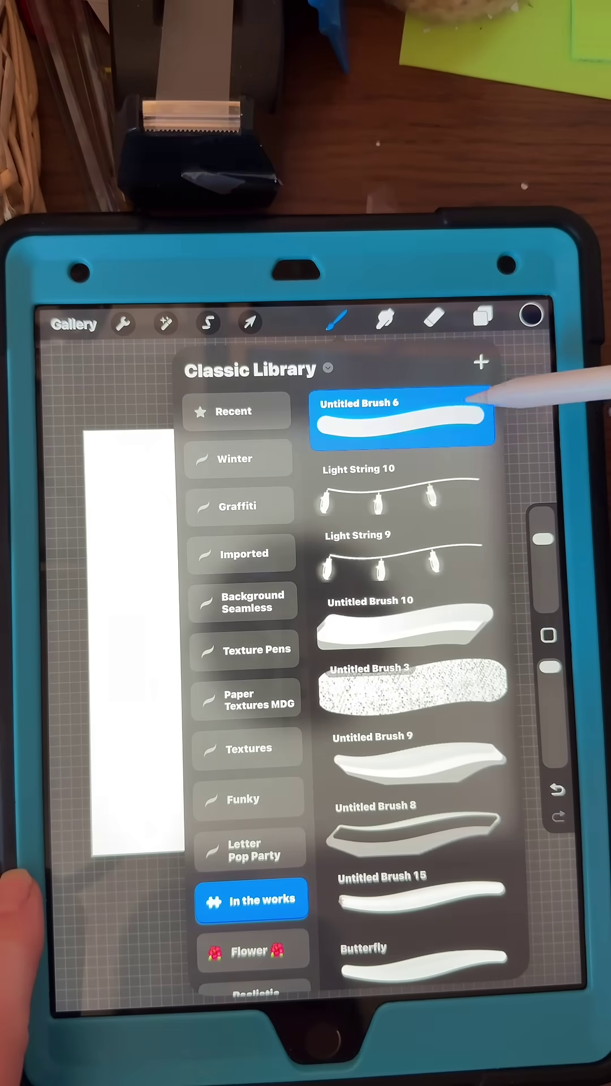
Duplicate Untitled Brush 6 and combine both copies into Untitled Brush 7.
left_click_drag(484, 415, 339, 416)
left_click(401, 418)
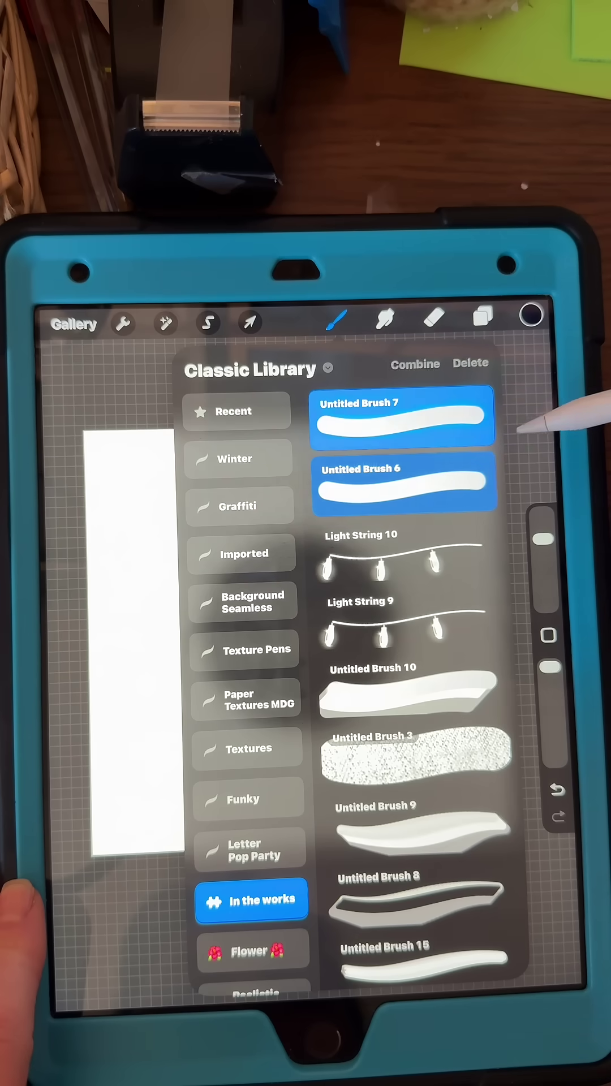
left_click(415, 364)
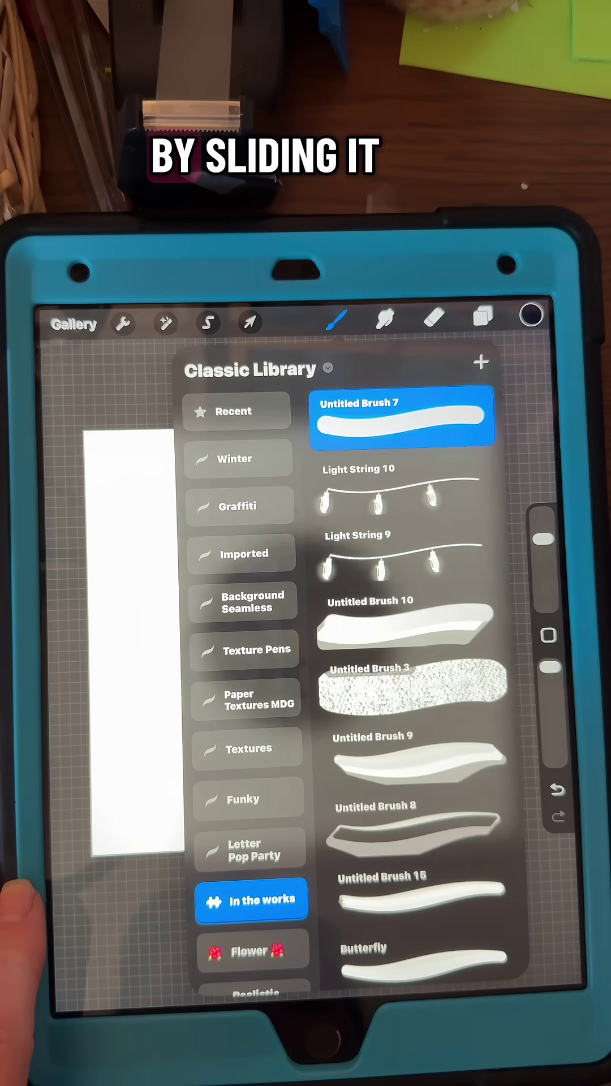
left_click(401, 415)
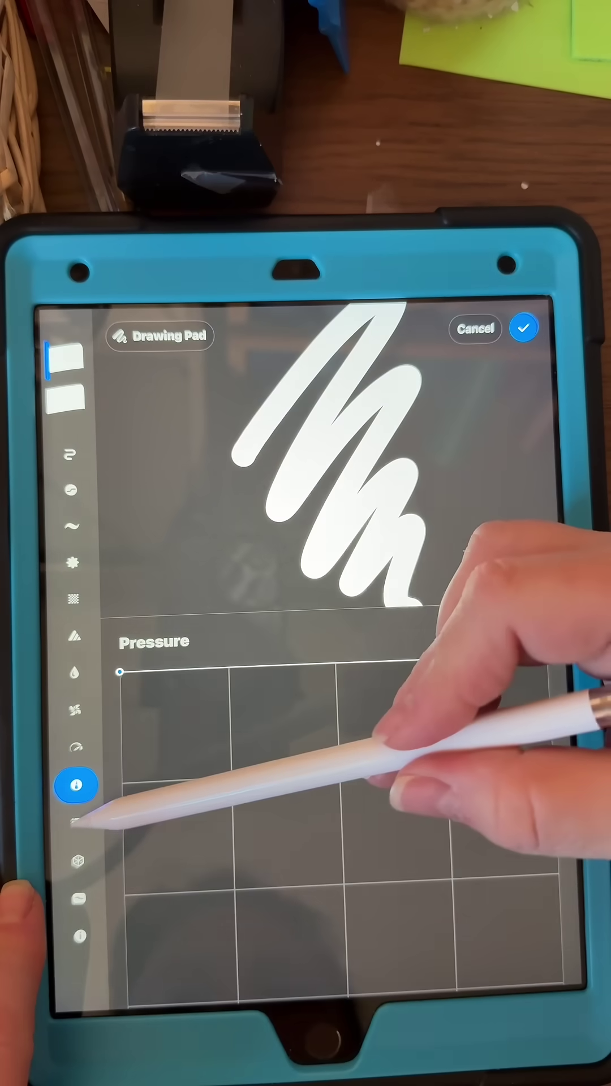
Set the first brush component's maximum size to 40% and save.
left_click(76, 821)
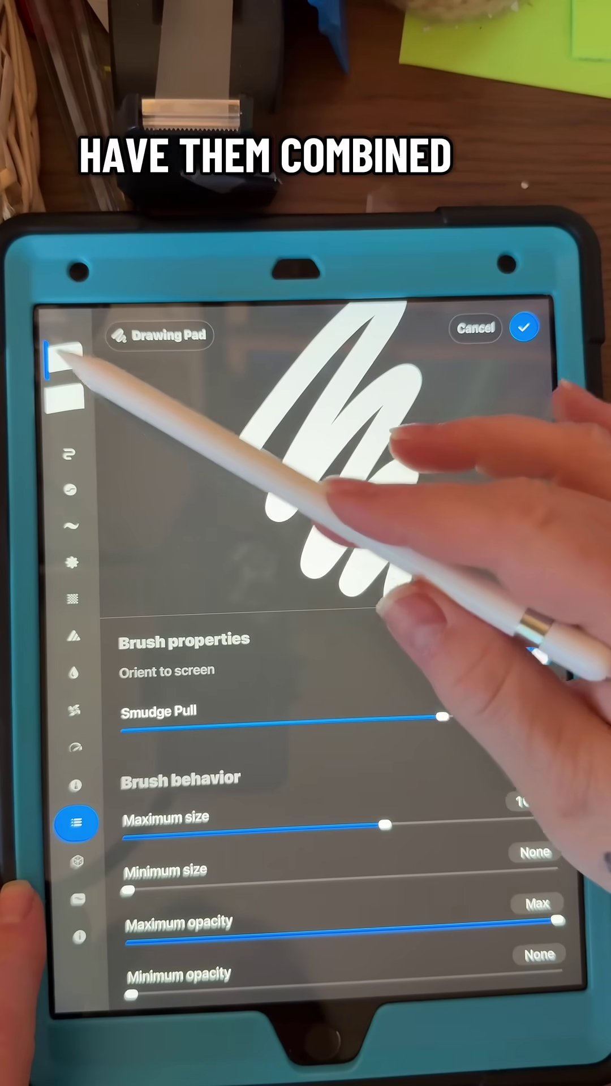
left_click_drag(383, 821, 297, 827)
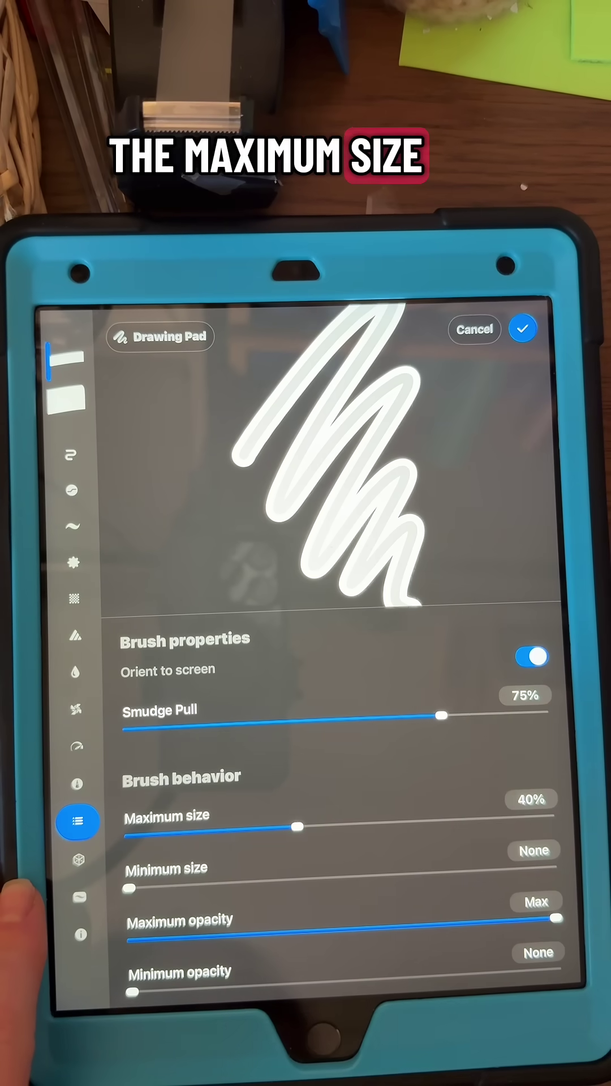
left_click(522, 329)
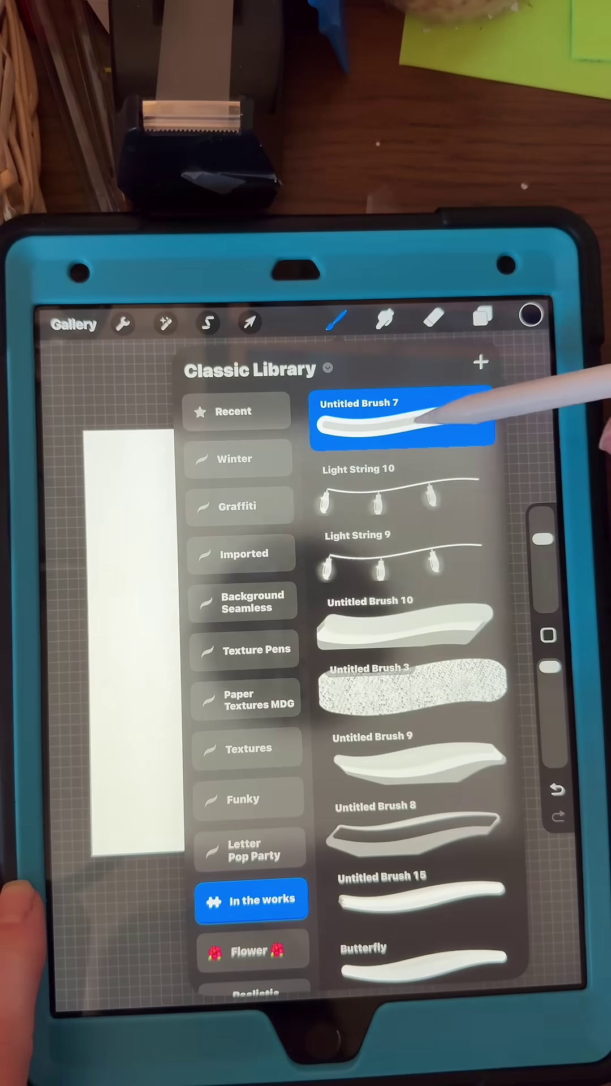
Hide Layer 1 and pick bright red, with green as the primary colour.
left_click(482, 319)
left_click(487, 414)
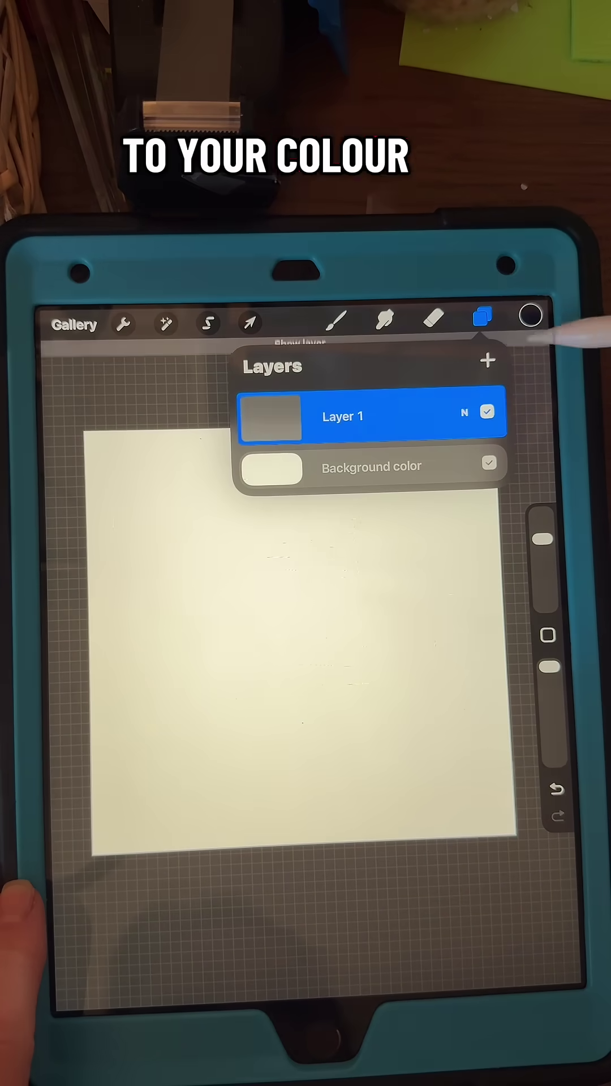
left_click(530, 317)
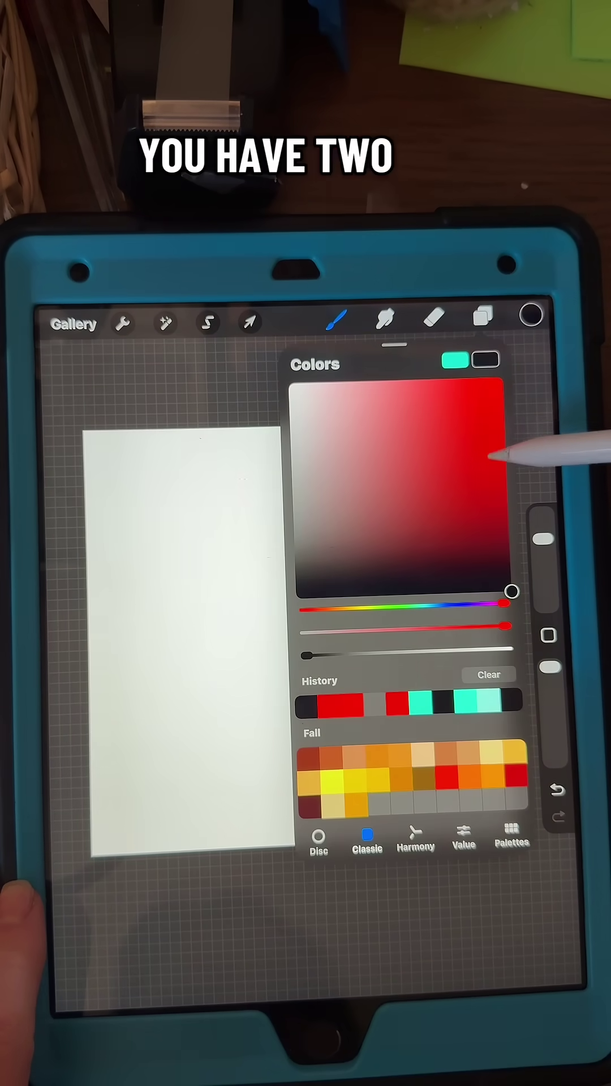
left_click(501, 382)
left_click(456, 362)
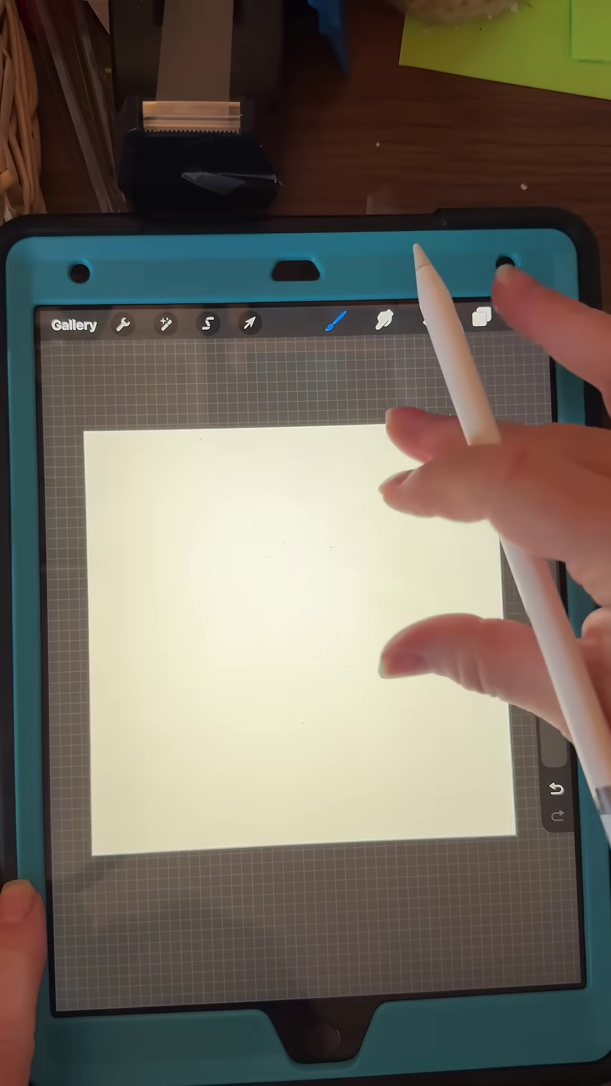
Write a red M outlined in green, swap colours, and write a green M outlined in red.
mouse_move(136, 691)
left_mouse_down()
mouse_move(183, 624)
mouse_move(246, 746)
left_mouse_up()
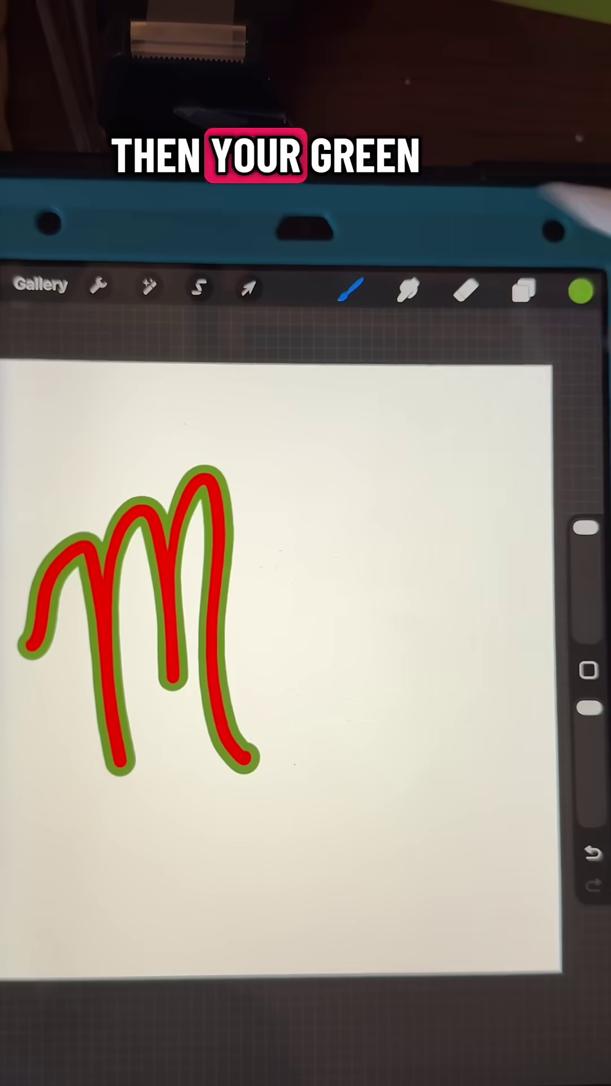
left_click(581, 292)
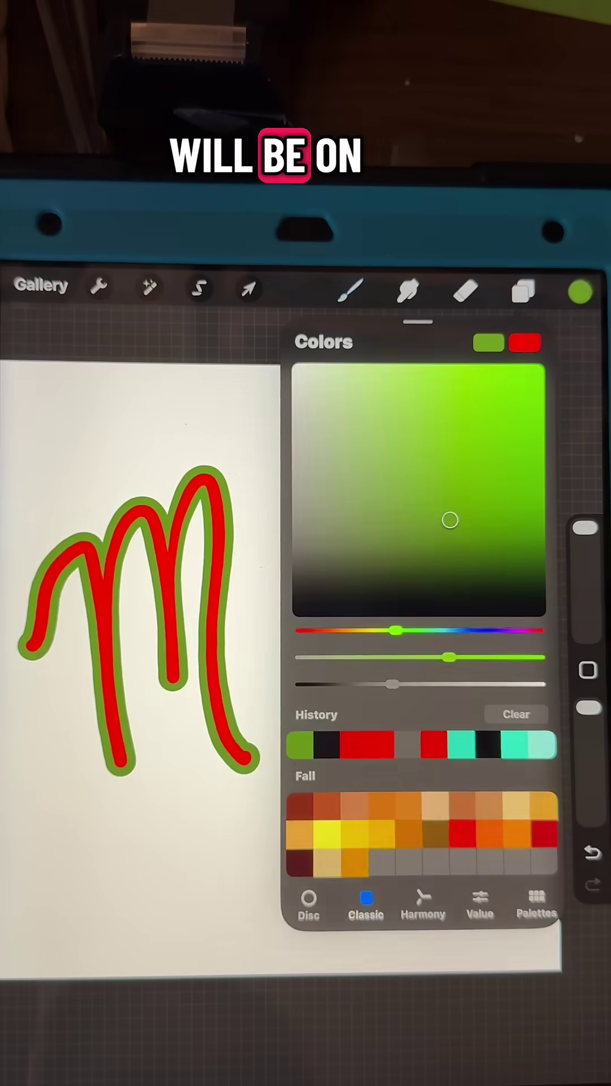
left_click(525, 343)
left_click(340, 594)
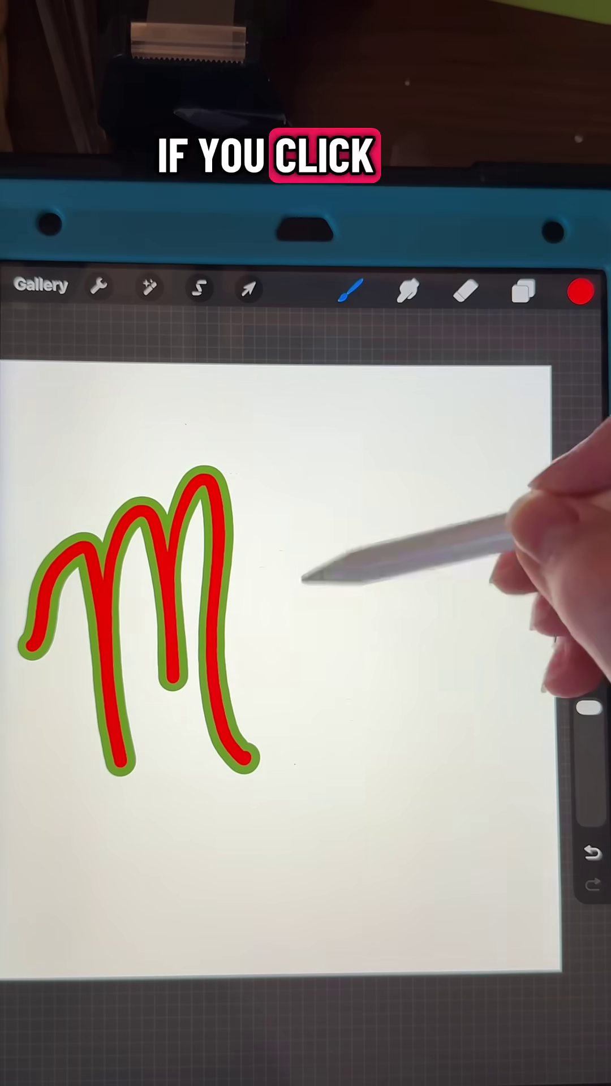
left_click_drag(289, 577, 475, 705)
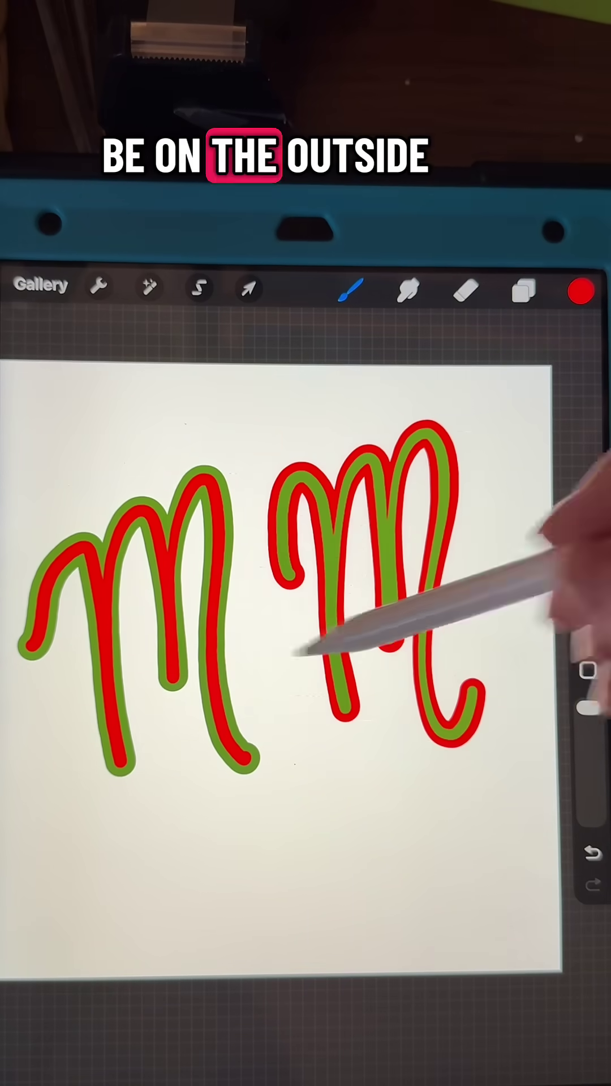